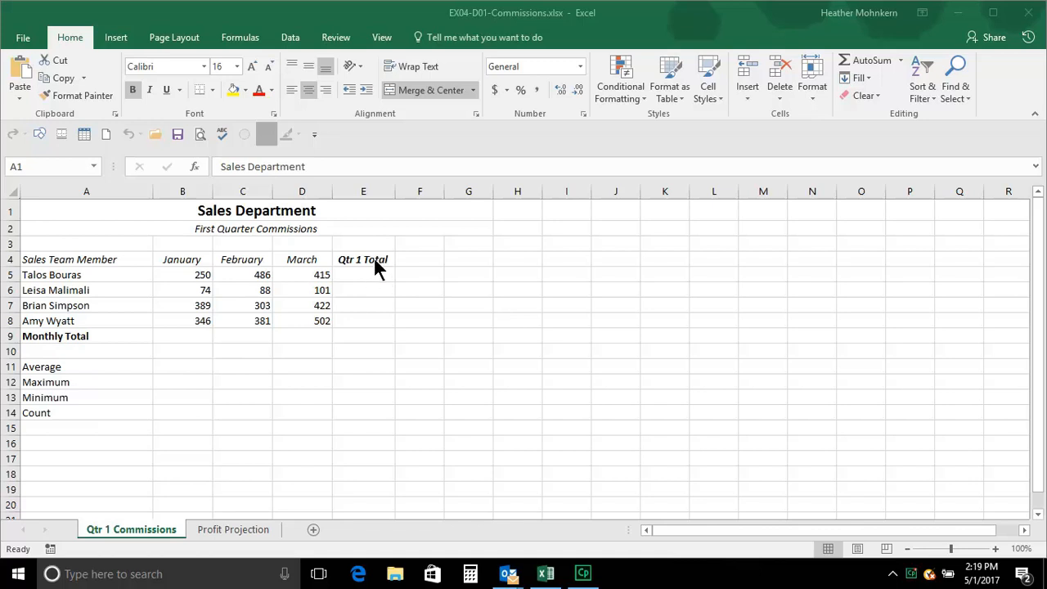
Clear the January, February, March and Qtr 1 Total headings from cells B4:E4
left_click(199, 266)
left_click_drag(199, 266, 362, 264)
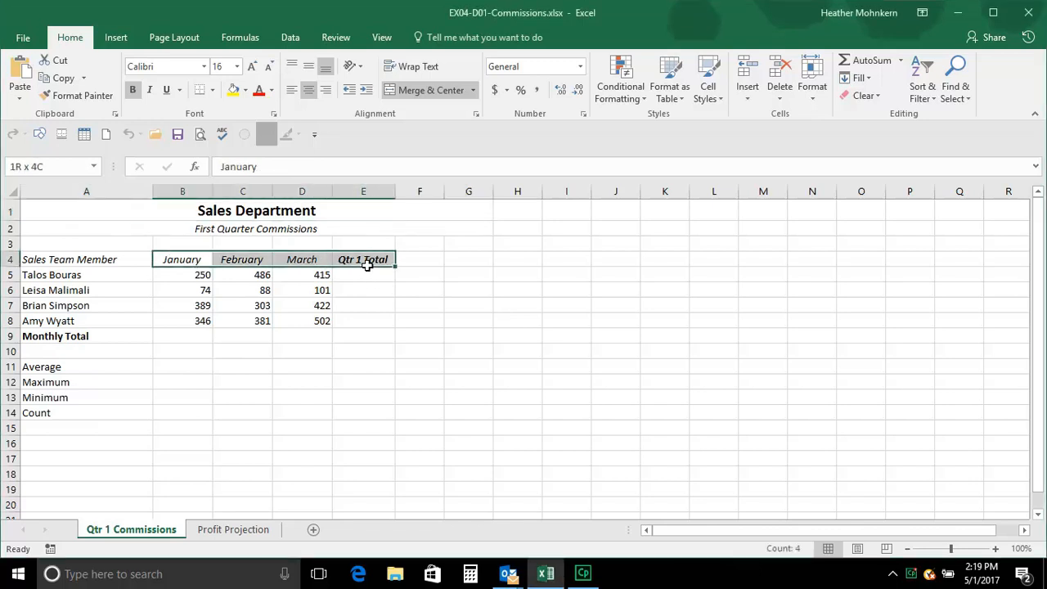
key("Delete")
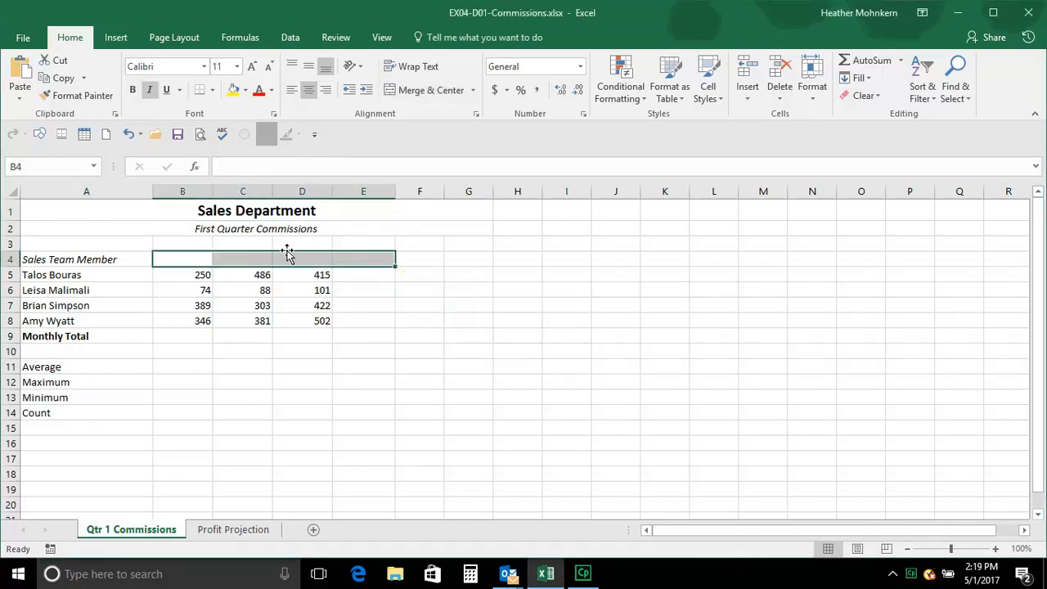
Enter January in cell B4 and auto-fill the full month names across row 4 to August in I4
left_click(197, 264)
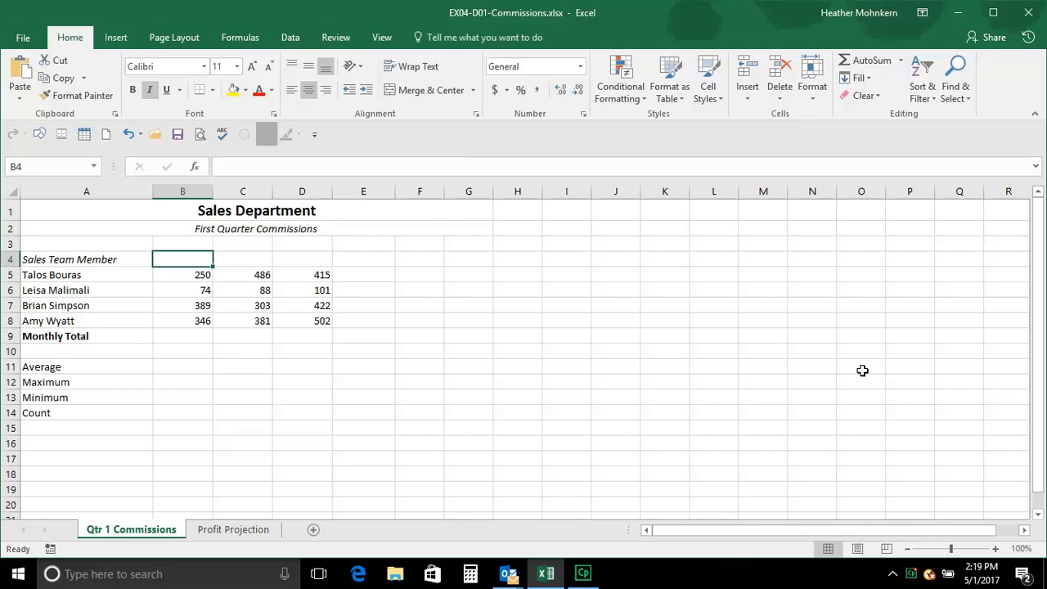
type("January")
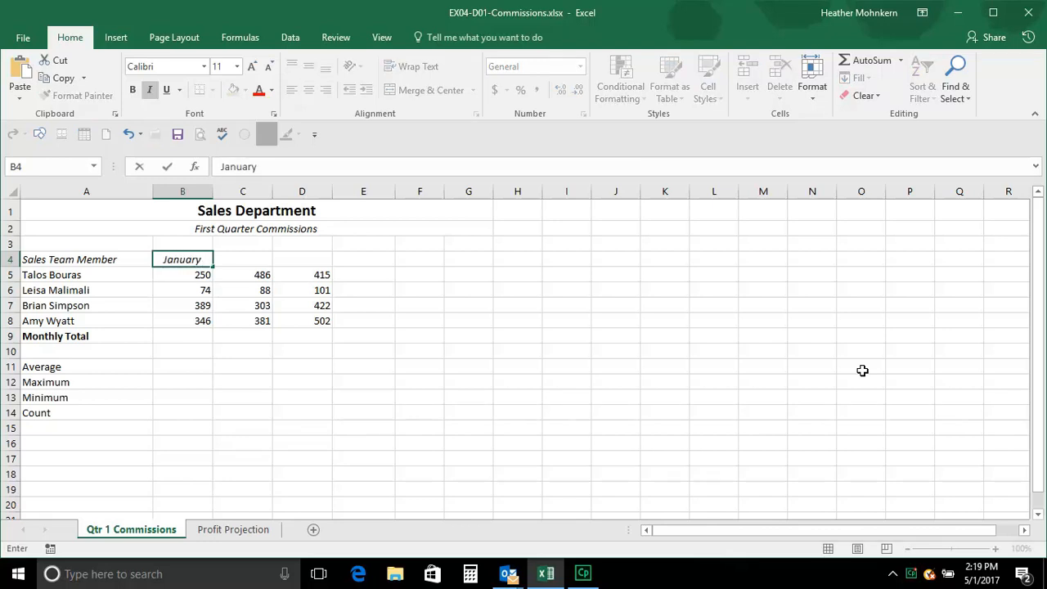
key("Return")
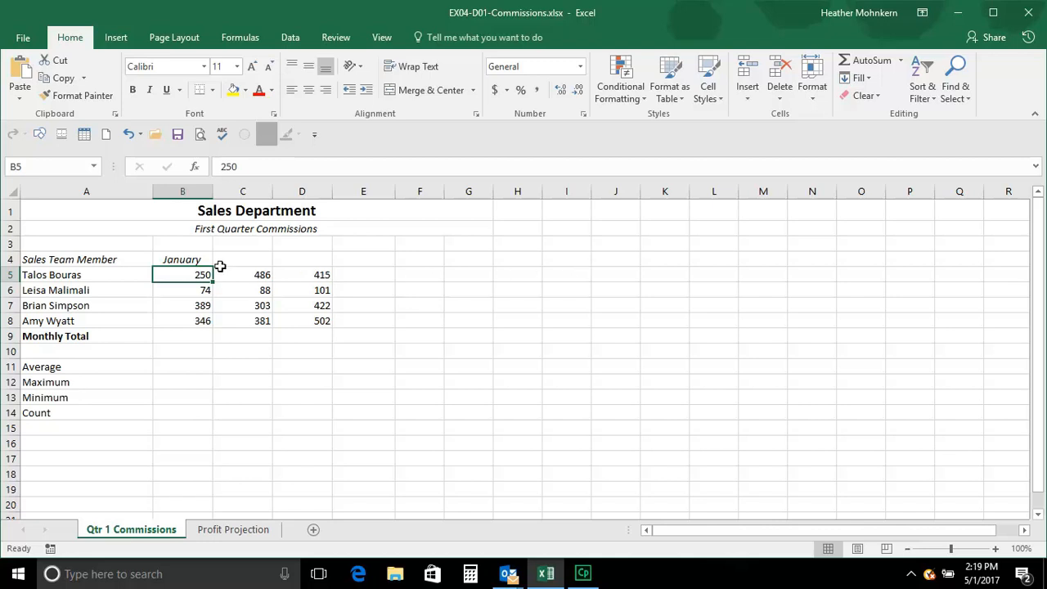
left_click(189, 259)
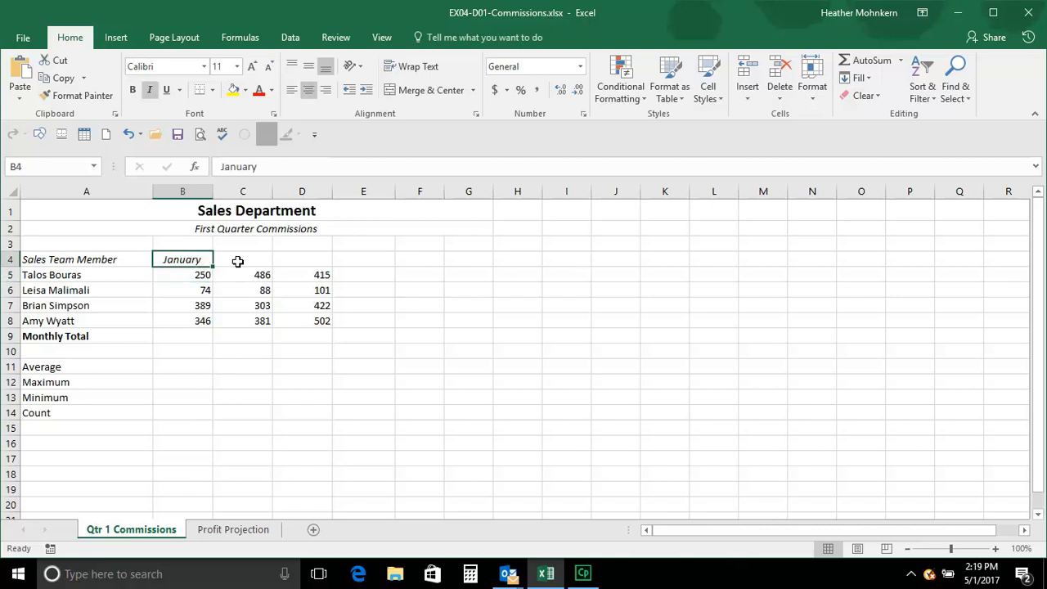
left_click(237, 260)
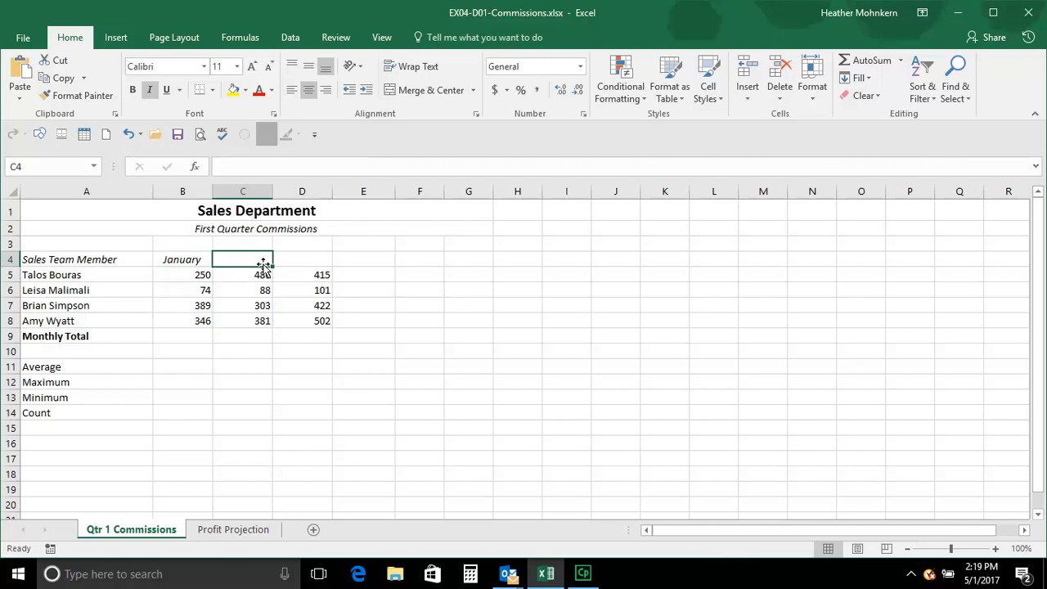
key("Right")
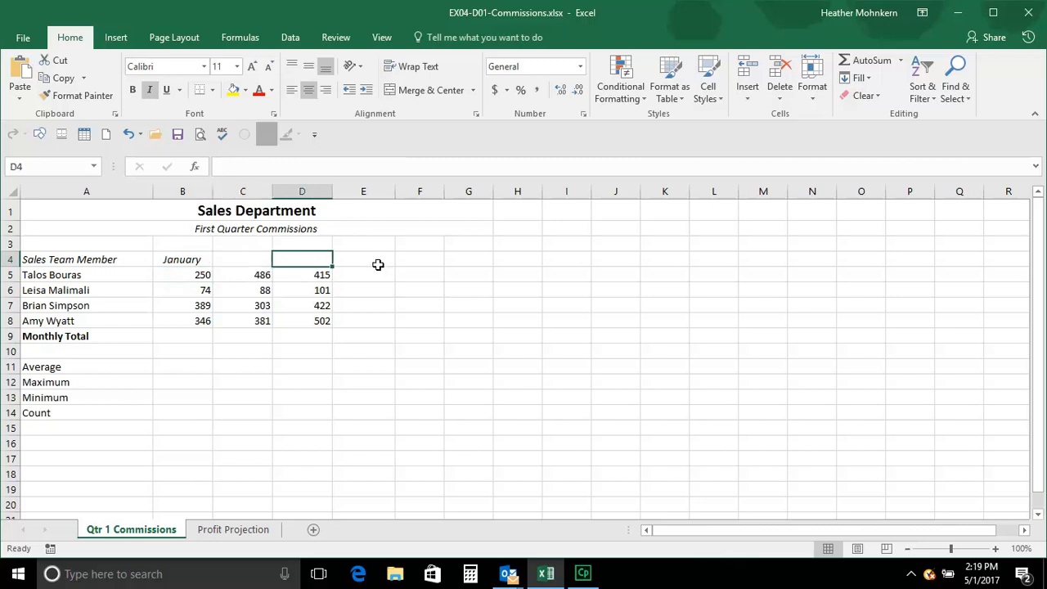
left_click(189, 260)
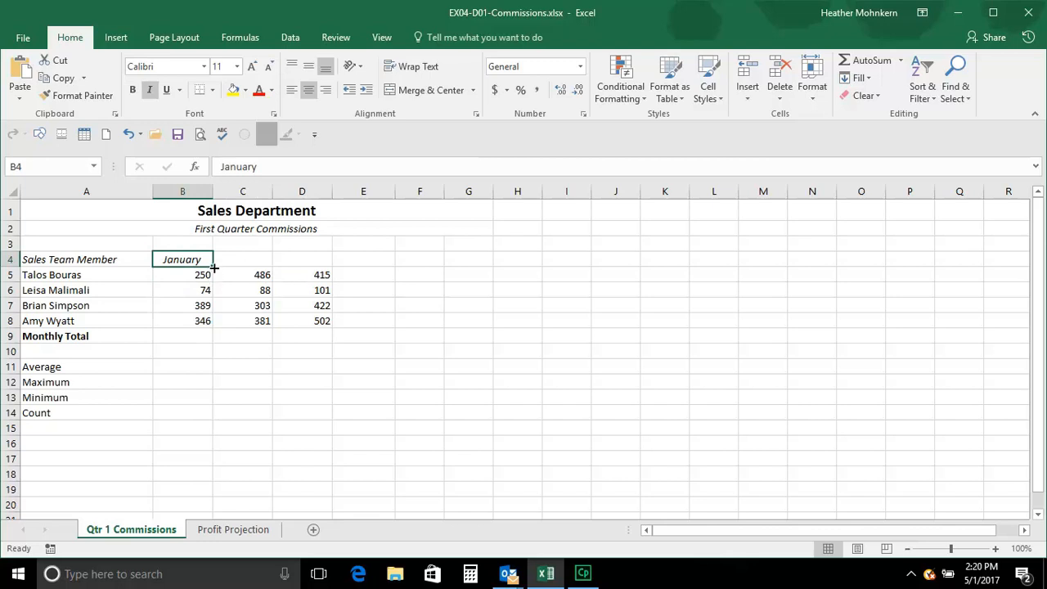
left_click_drag(214, 267, 601, 278)
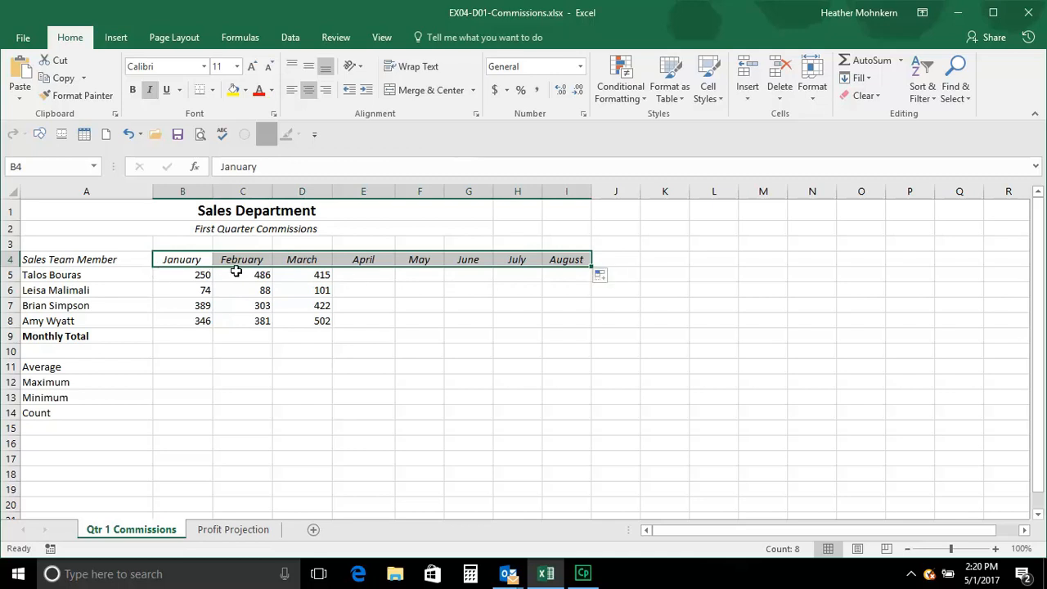
Clear the month headings in row 4 and auto-fill abbreviated months from Jan in B4 to Jul in H4
key("Delete")
left_click(200, 261)
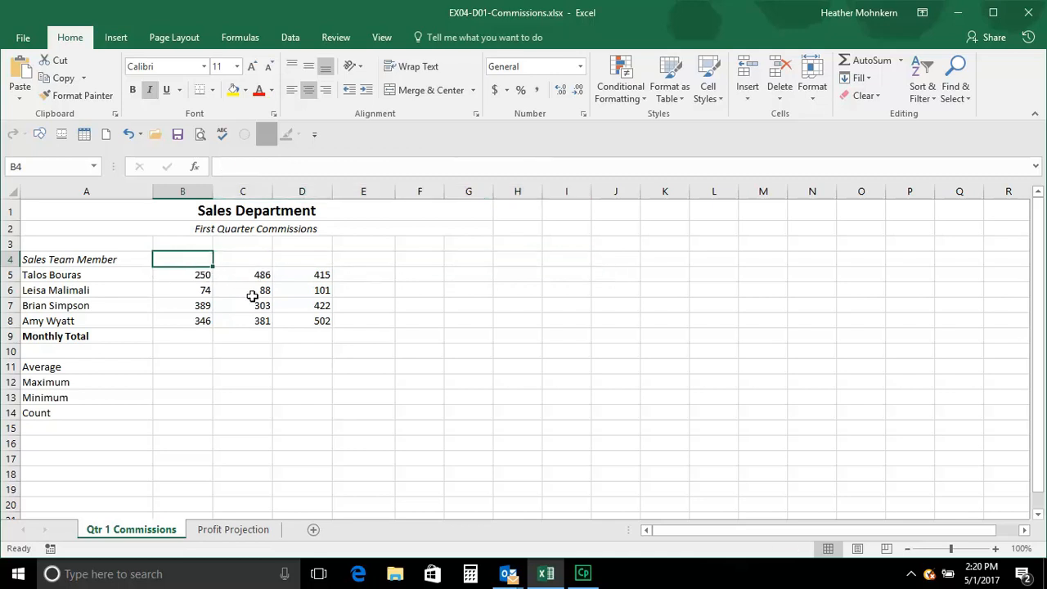
type("Jan")
key("Return")
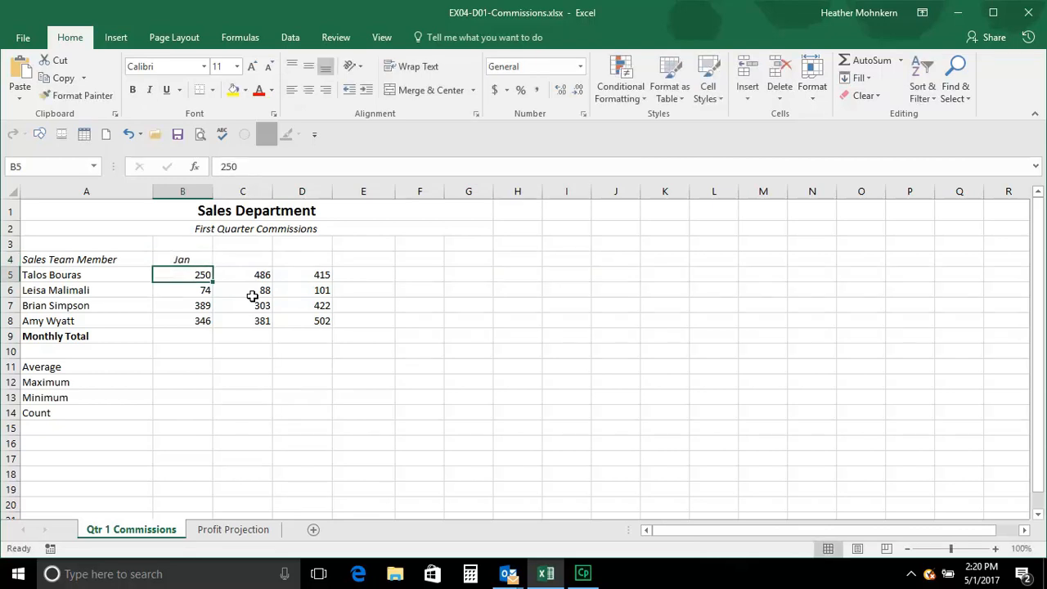
left_click(186, 259)
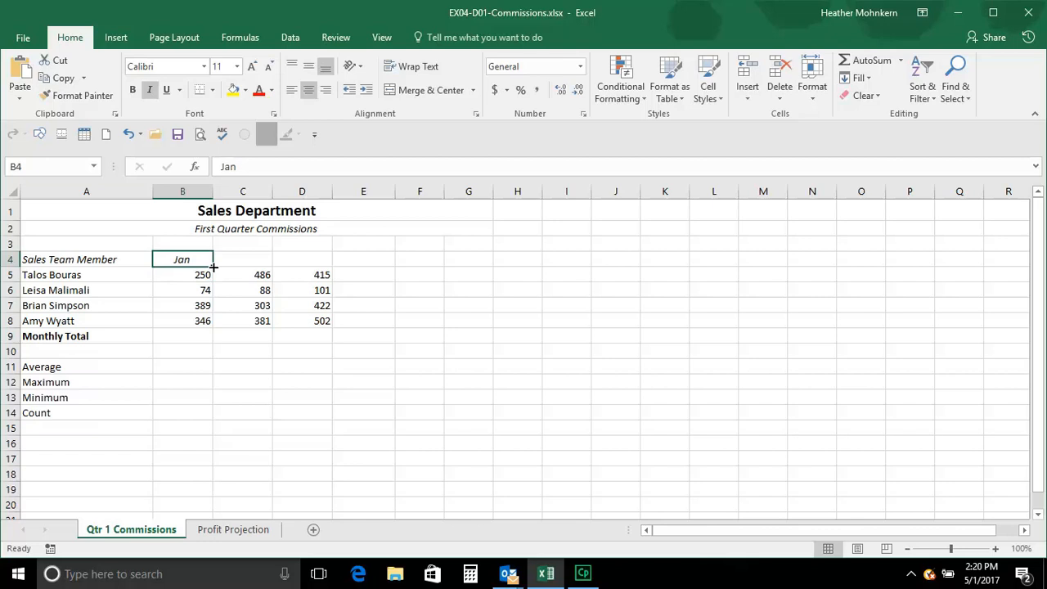
left_click_drag(213, 266, 496, 270)
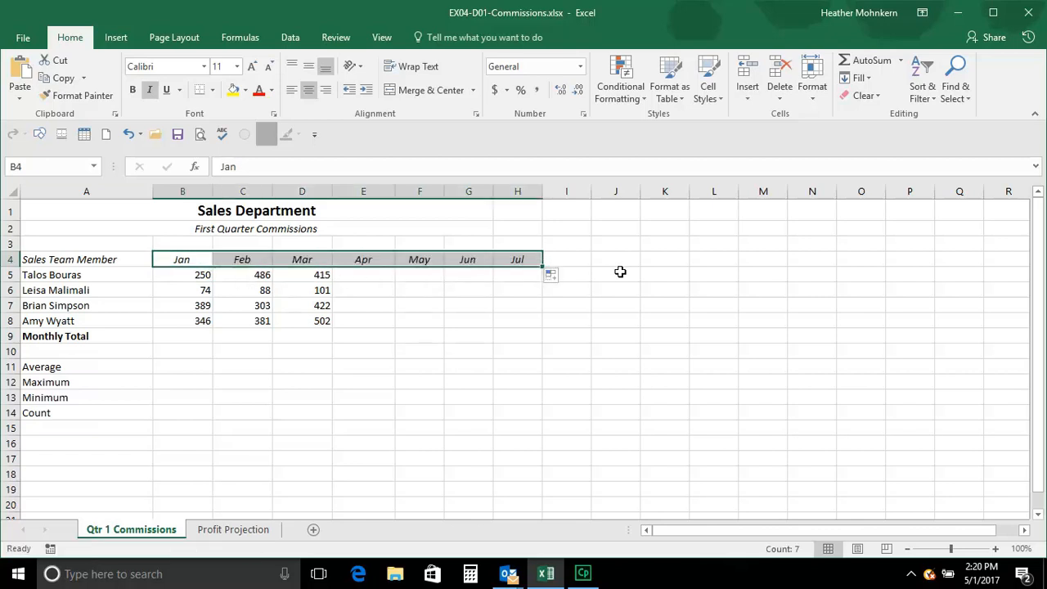
Enter Monday in cell K4 and auto-fill the full weekday names down to Sunday in K10
left_click(684, 260)
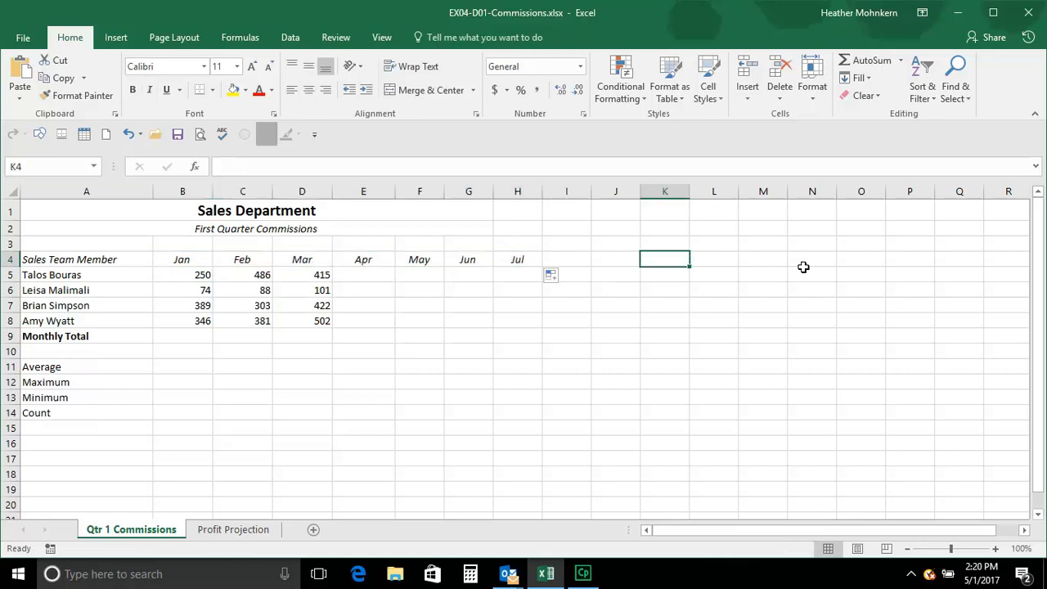
type("Monday")
key("Return")
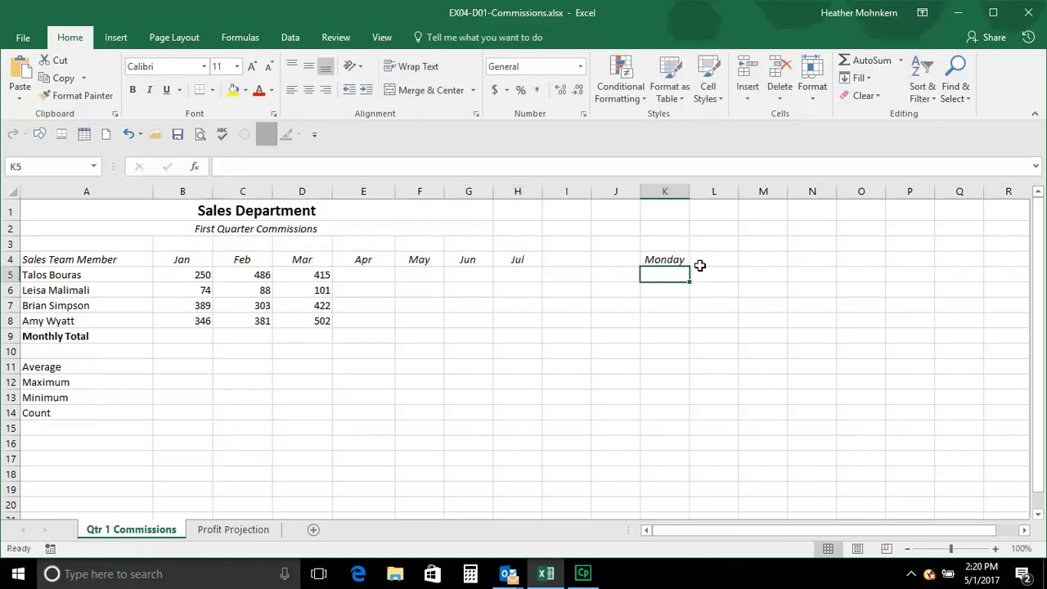
left_click(659, 259)
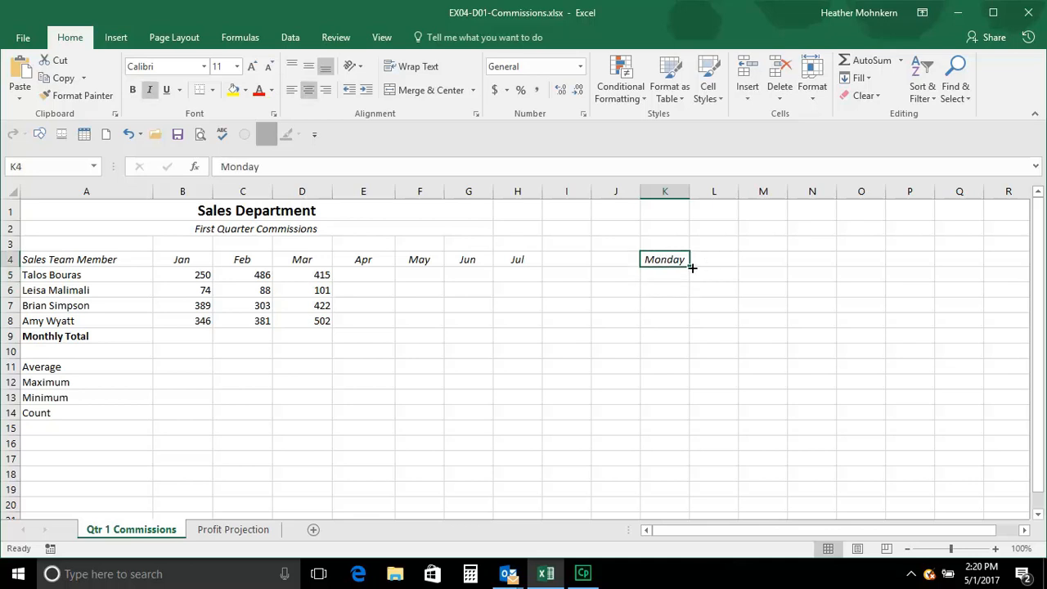
left_click_drag(687, 265, 683, 360)
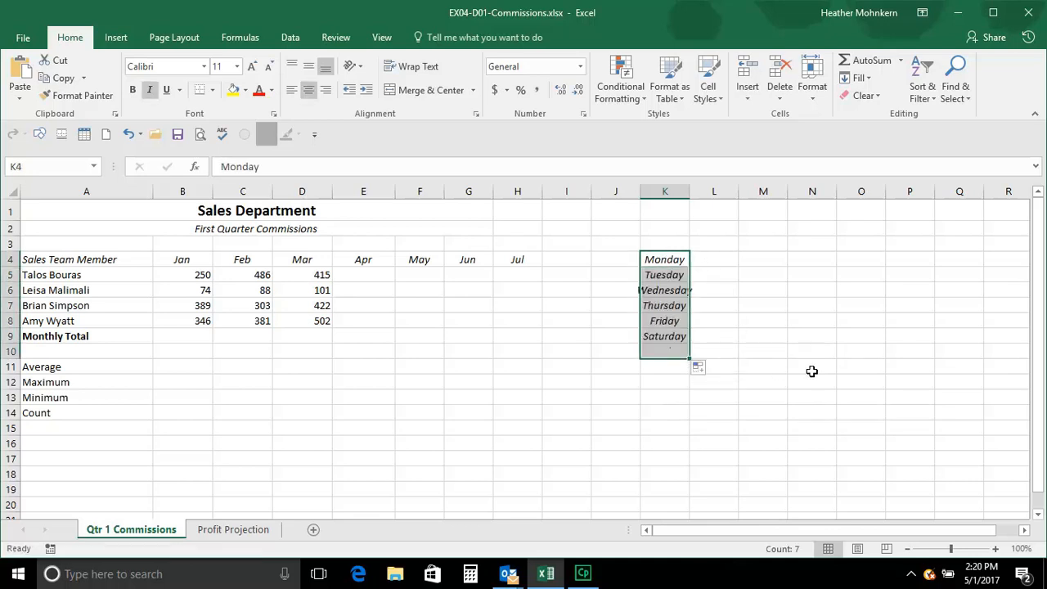
Enter Mon in cell M4 and auto-fill the abbreviated weekdays down to Sun in M10
left_click(764, 259)
type("Mon")
key("Return")
left_click(769, 259)
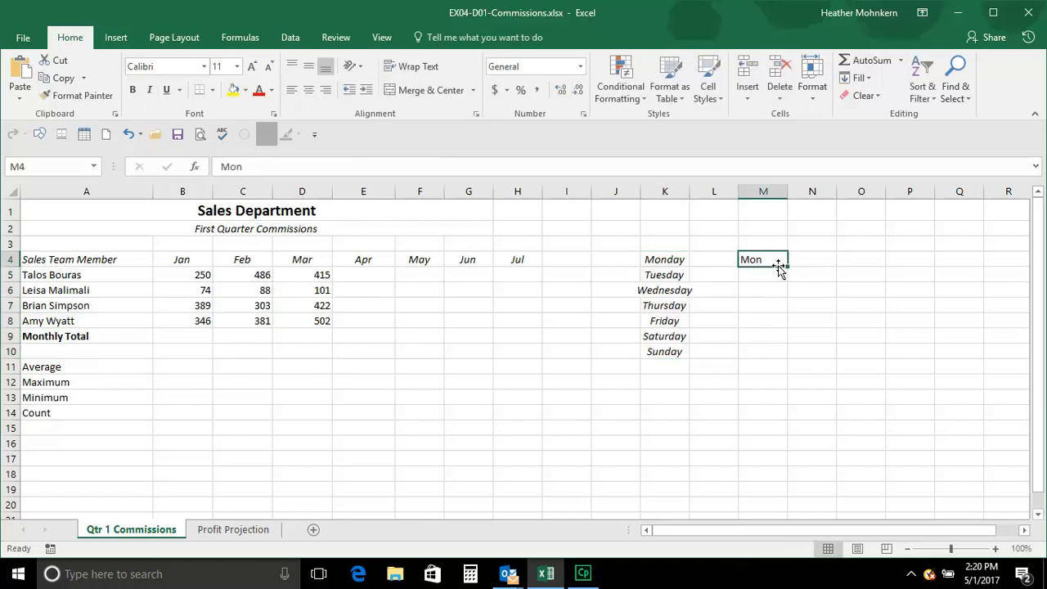
left_click_drag(790, 266, 785, 361)
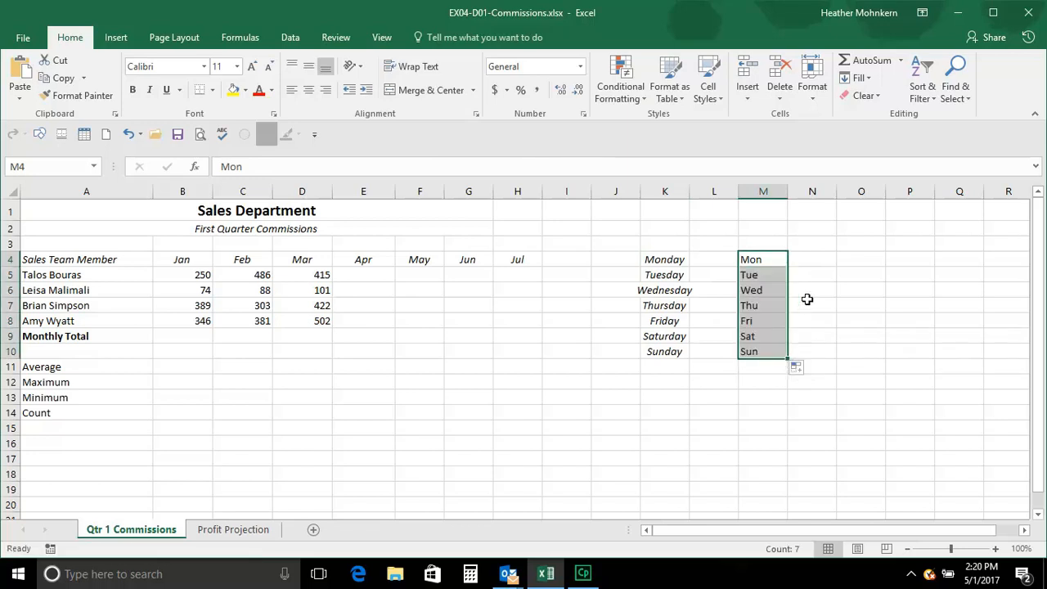
Enter 1 in cell O4 and fill down to O10 with the Fill Series option to number the cells 1 to 7
left_click(858, 263)
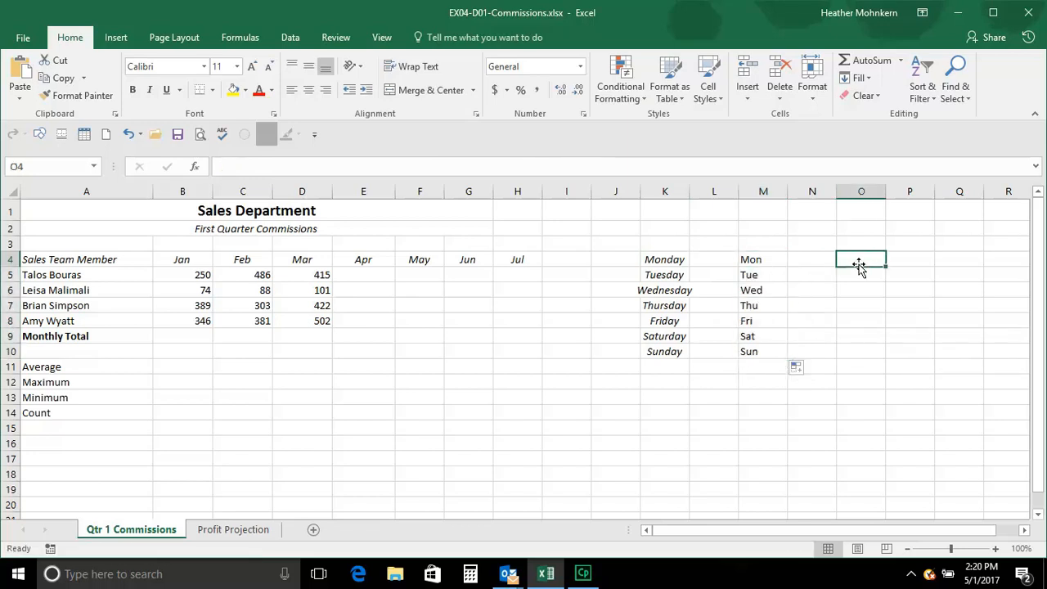
type("1")
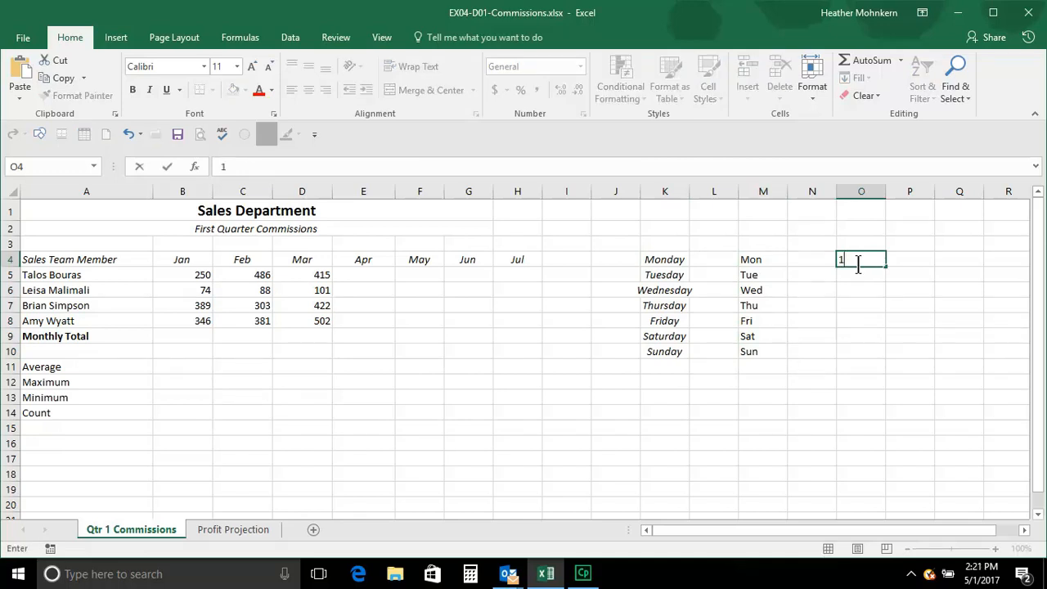
key("Return")
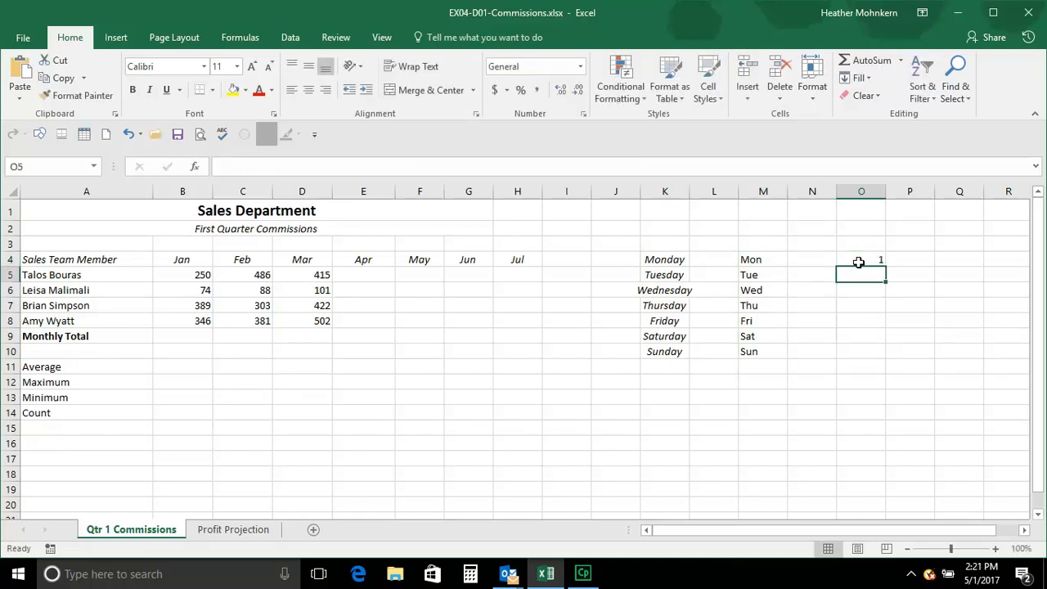
left_click(859, 260)
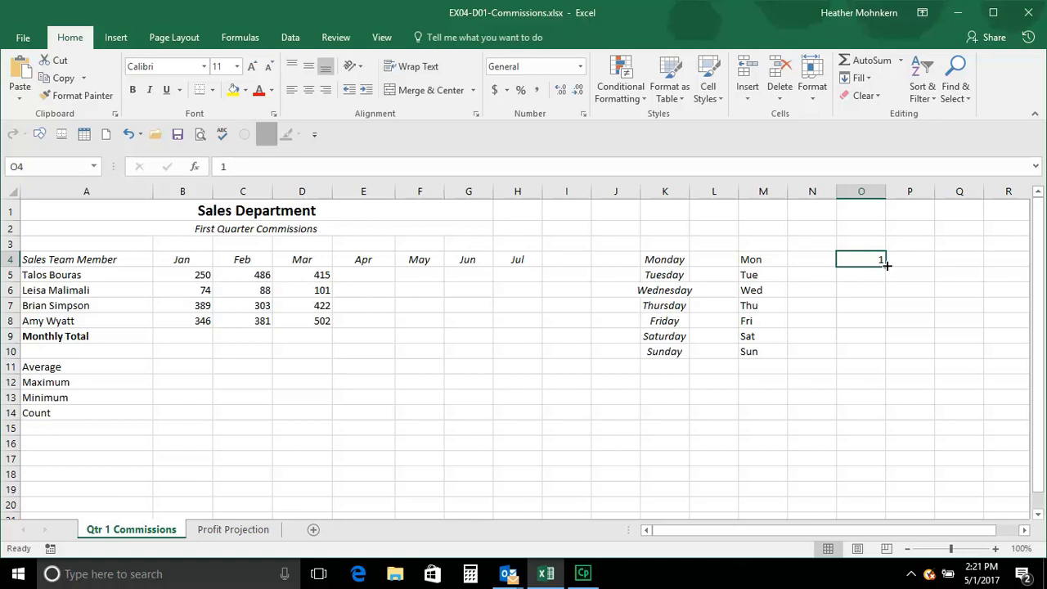
left_click_drag(887, 265, 876, 356)
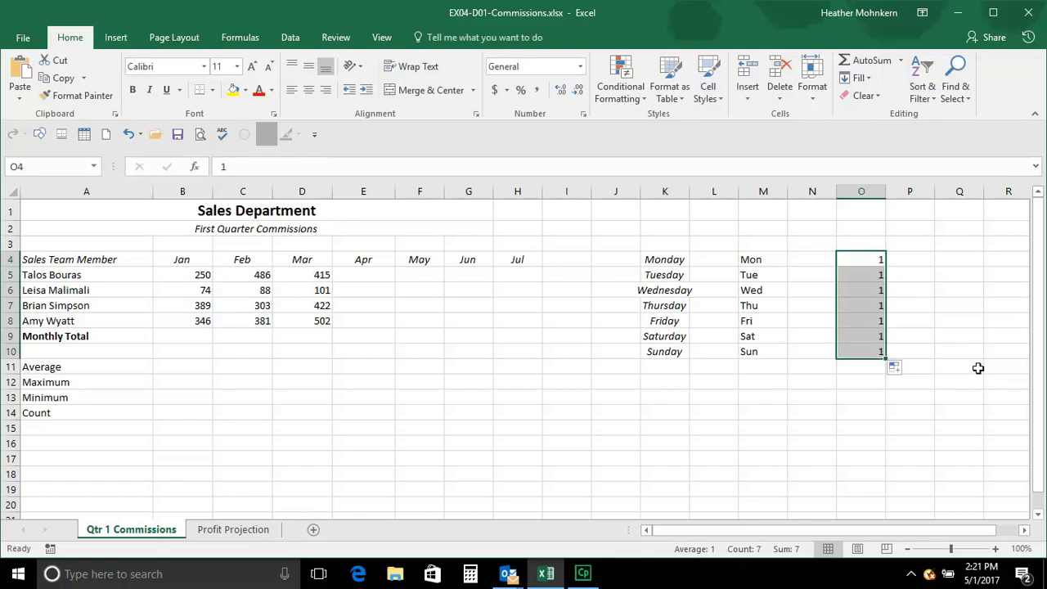
left_click(906, 368)
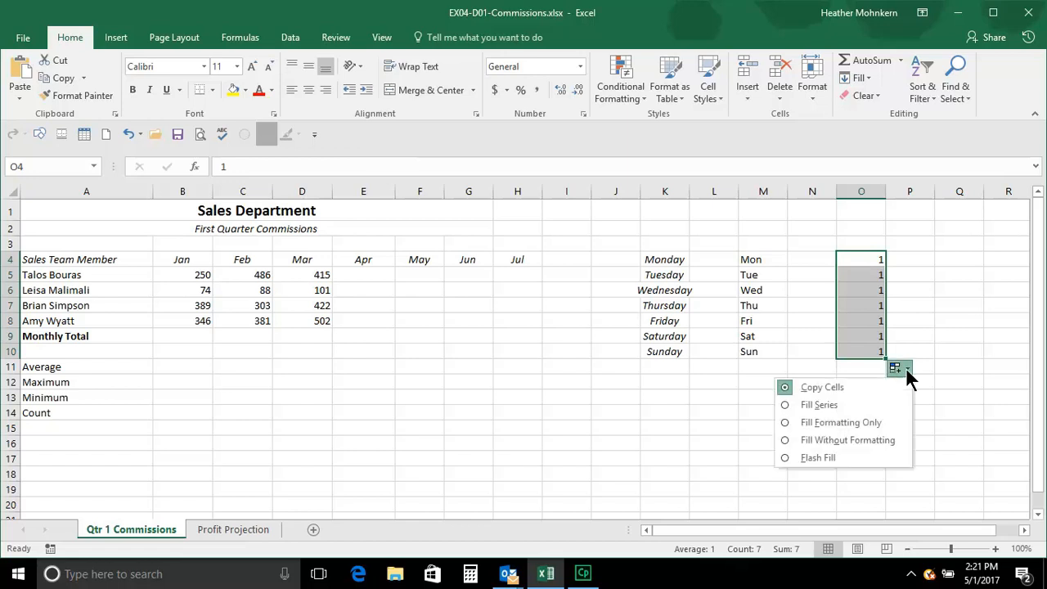
left_click(786, 405)
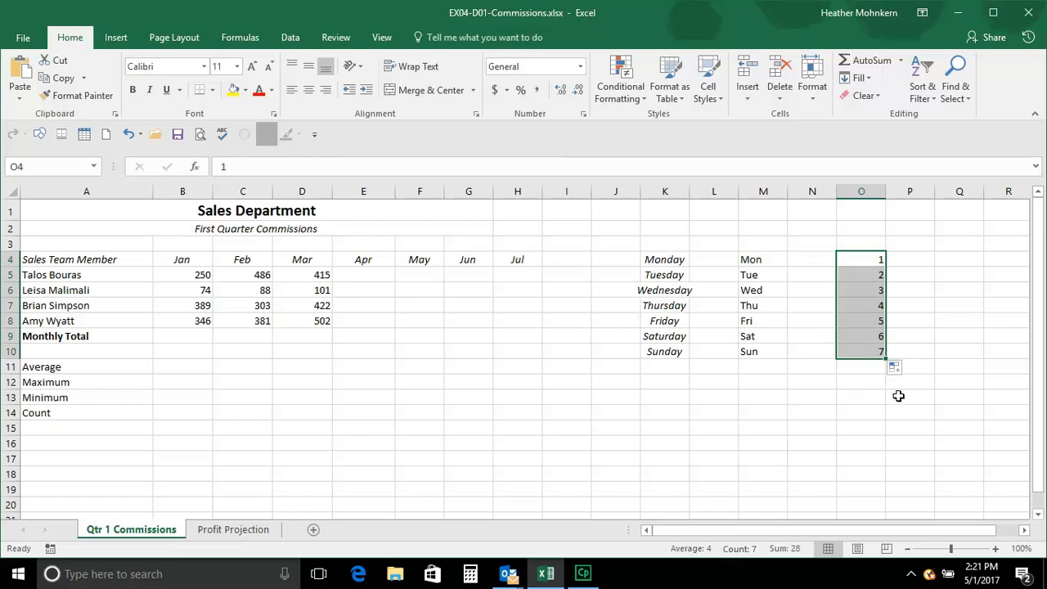
Enter the date May 1, 2017 in cell P4 without a stray bracket and auto-fill consecutive days down to P10
left_click(917, 262)
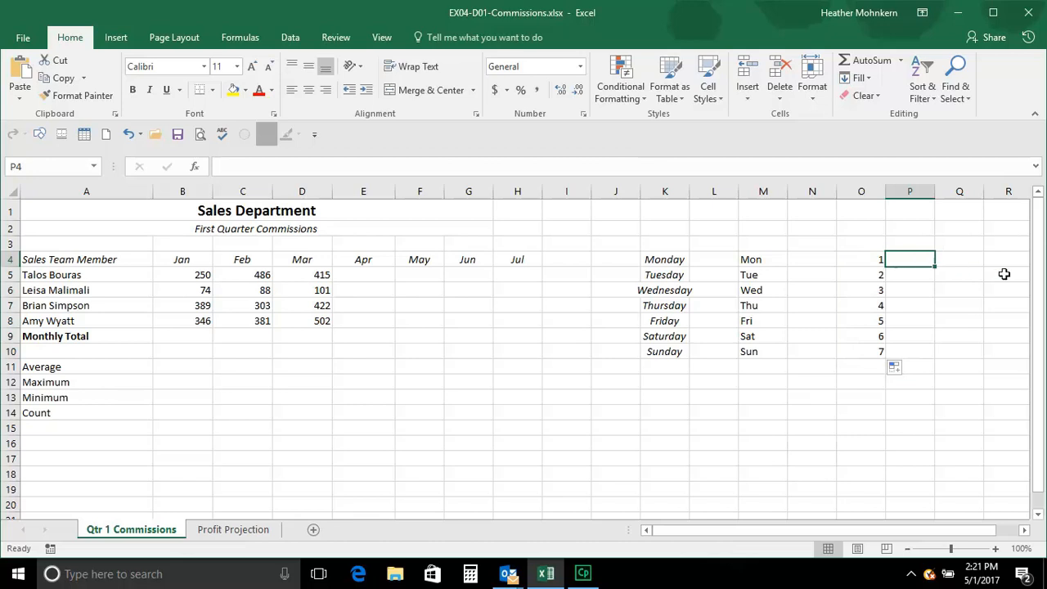
type("Ma")
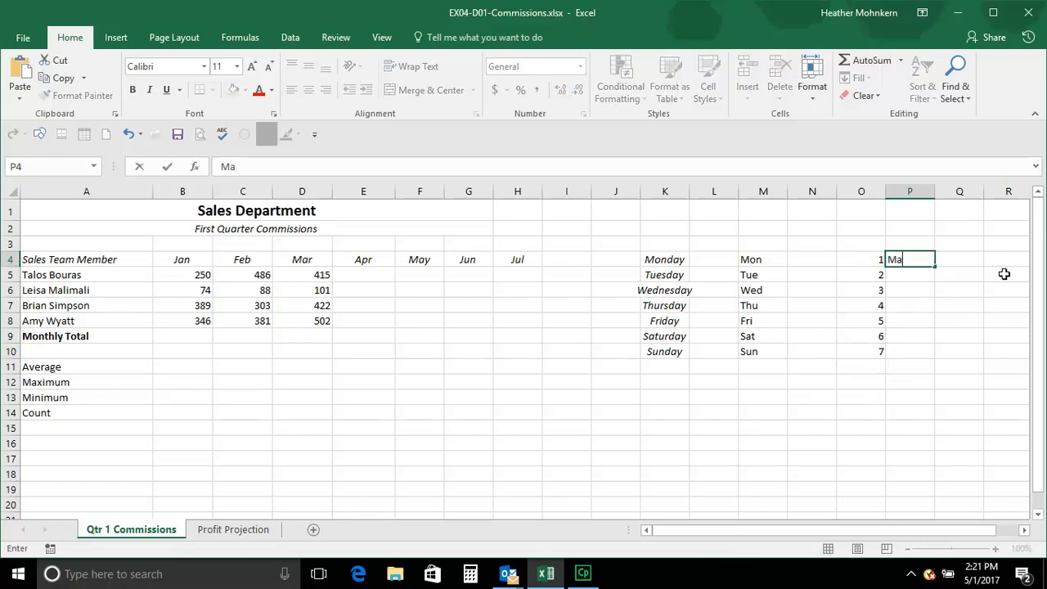
type("y 1, 2017")
key("Return")
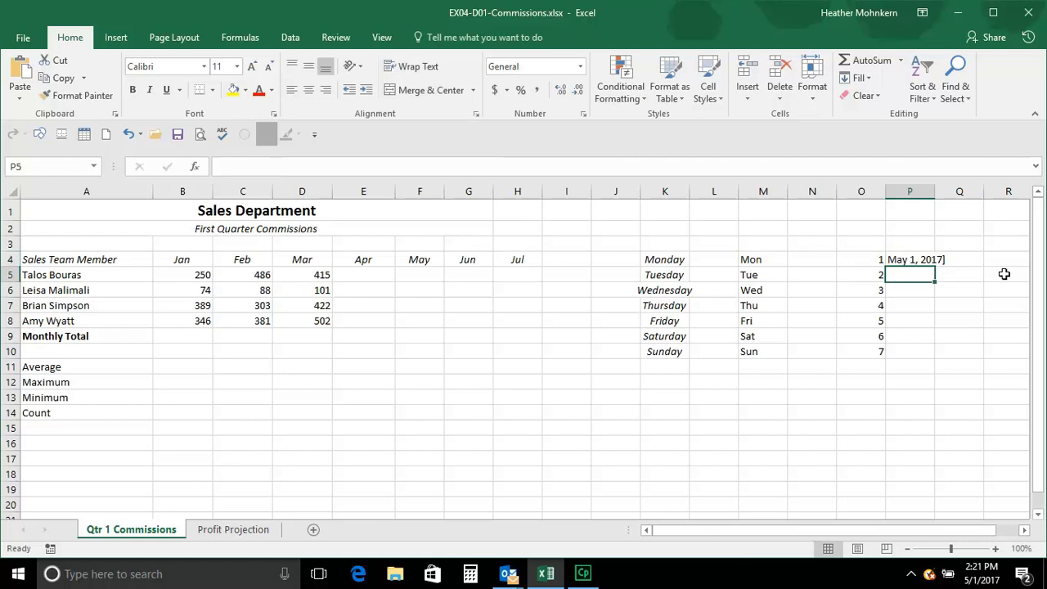
left_click(904, 256)
left_click(338, 167)
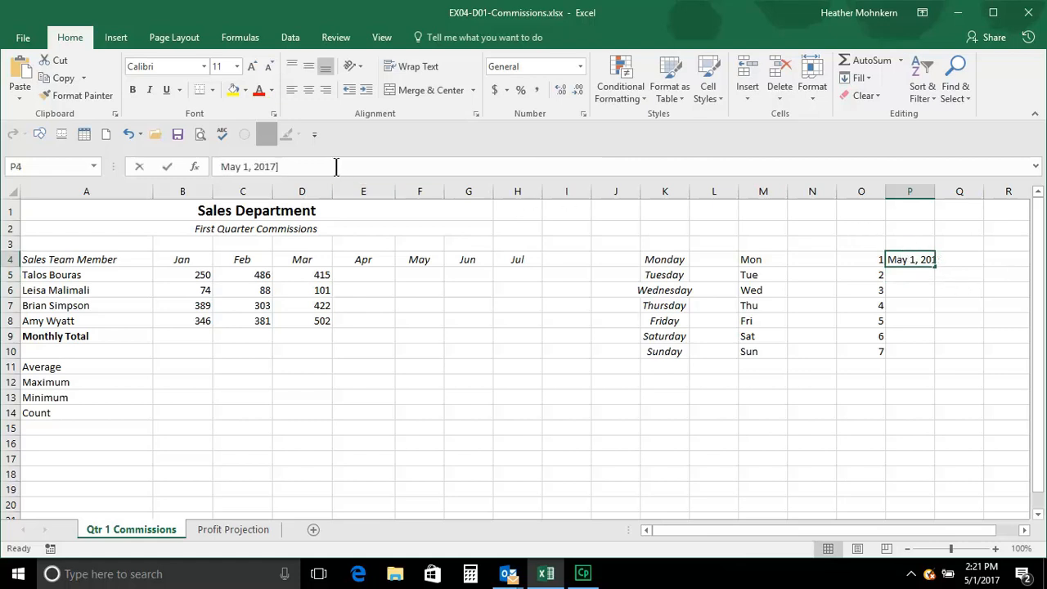
key("BackSpace")
key("Return")
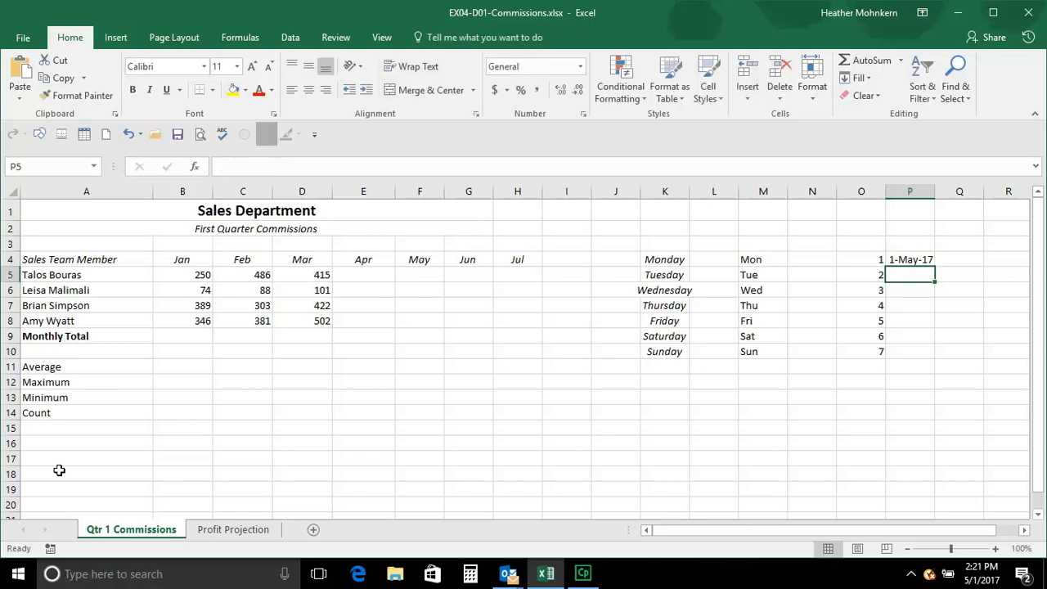
left_click(918, 260)
left_click_drag(934, 266, 930, 359)
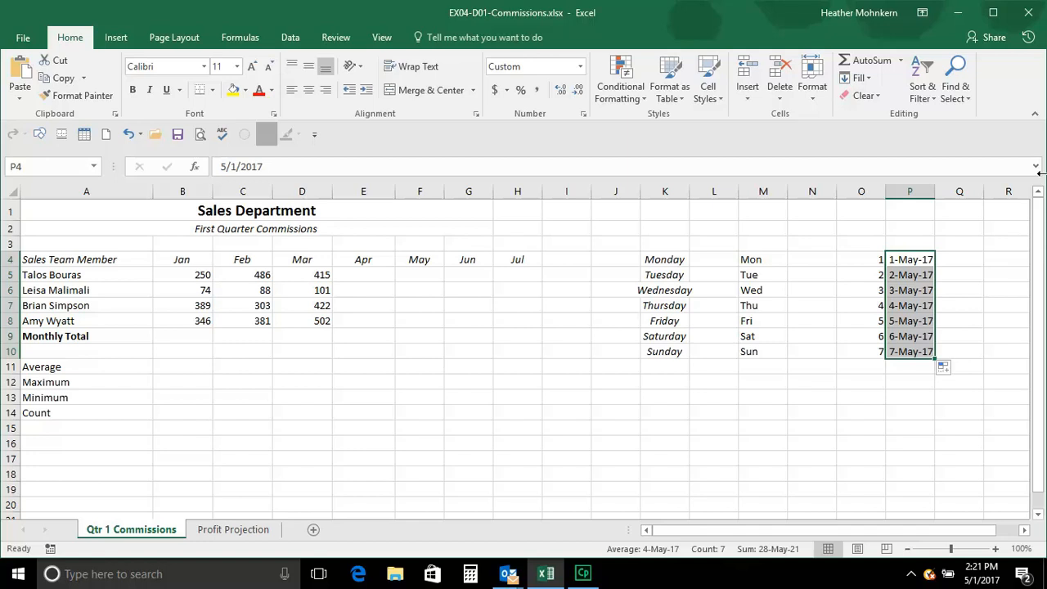
Enter the date May 1, 2017 in cell R4
left_click_drag(836, 530, 872, 530)
left_click(870, 261)
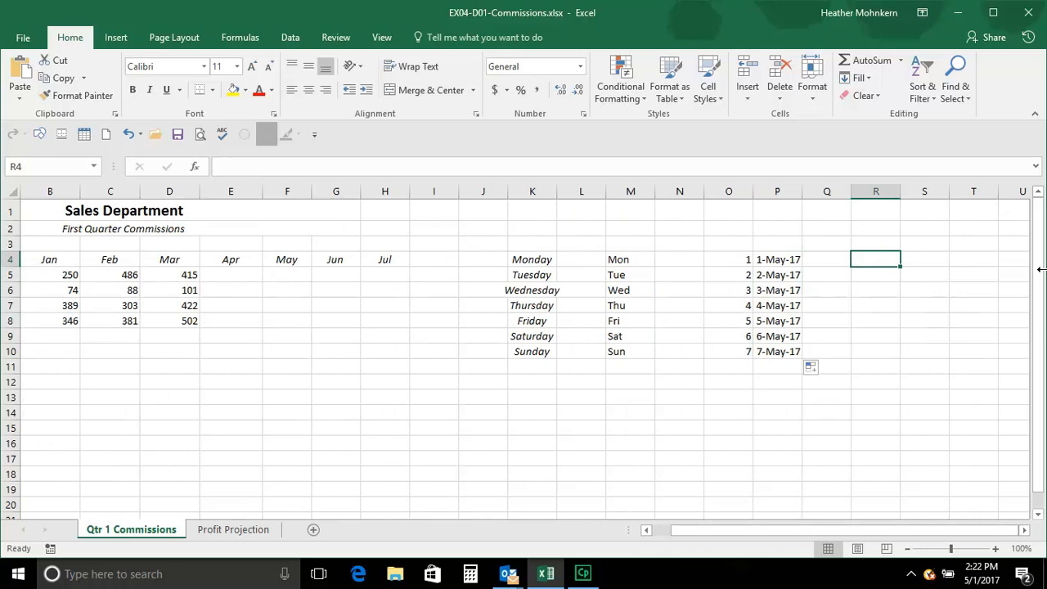
type("May 1, 2017")
key("Return")
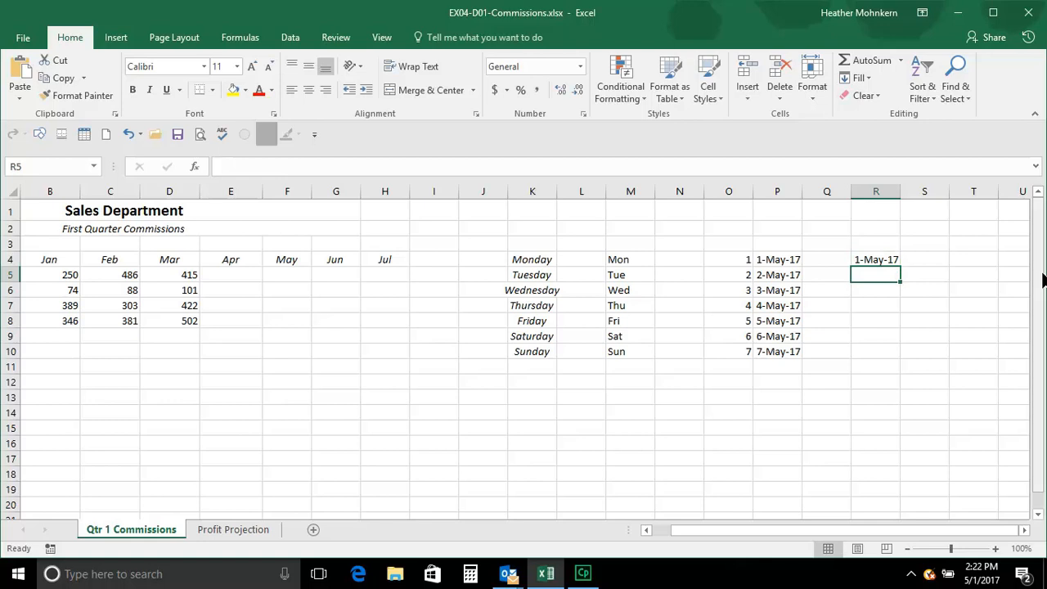
Enter the date May 8, 2017 in cell R5
type("May 8, 2017")
key("Return")
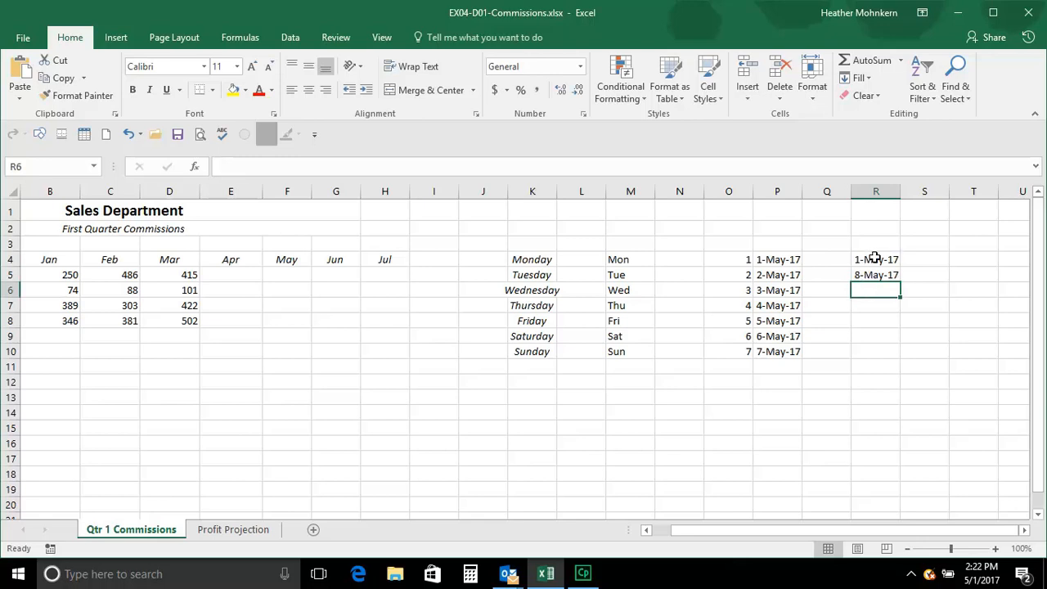
Auto-fill the weekly date pattern from R4:R5 down to R12 and auto-fit the width of column R
left_click_drag(873, 258, 873, 275)
left_click_drag(877, 260, 870, 275)
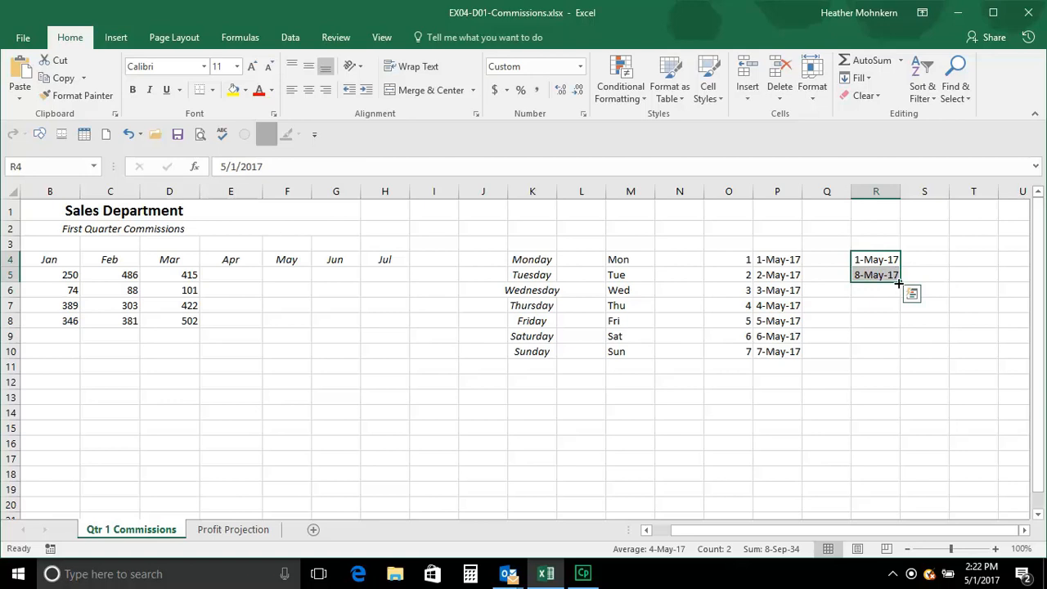
left_click_drag(900, 281, 901, 389)
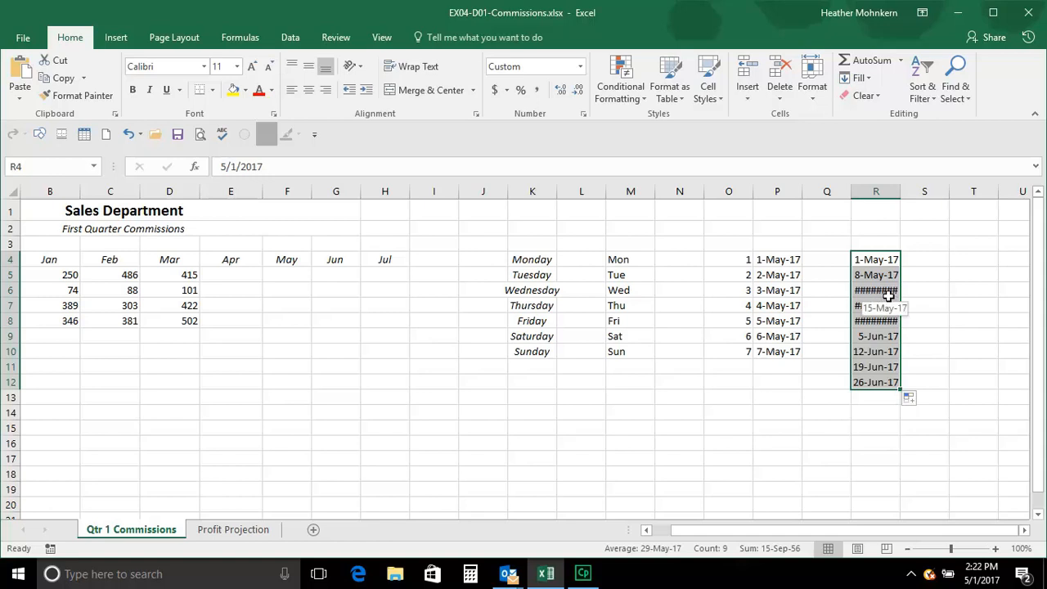
double_click(899, 191)
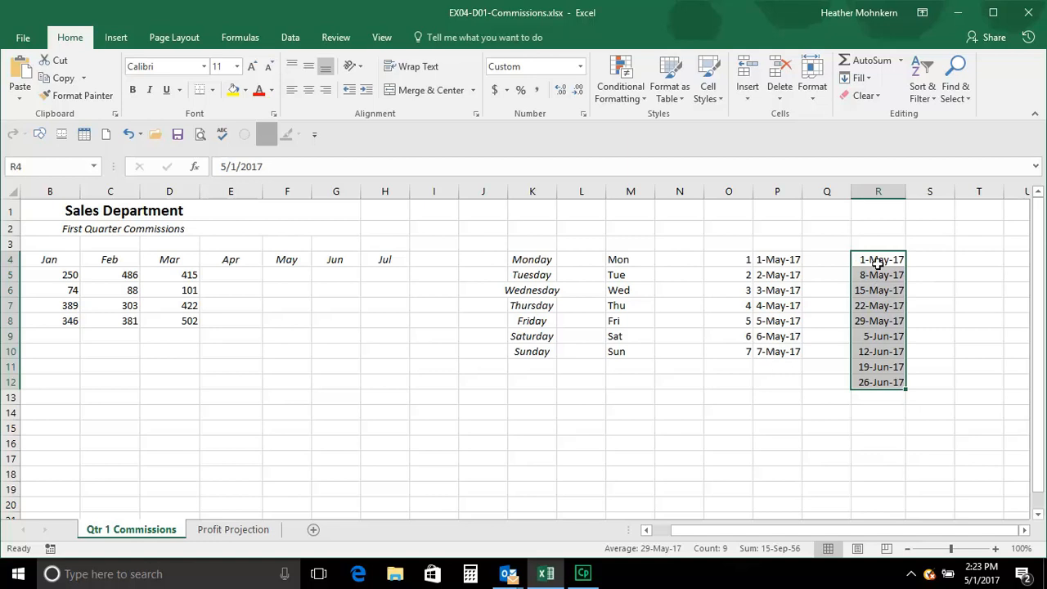
Enter 10 in S4 and 20 in S5, and auto-fill the series in steps of ten down to S12
left_click(924, 259)
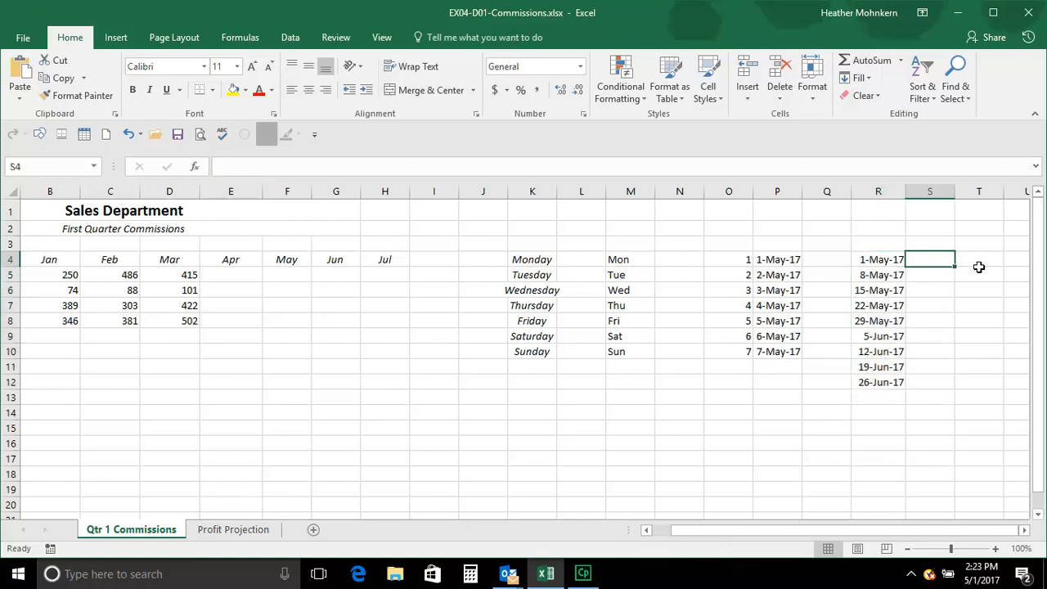
type("10")
key("Return")
type("20")
key("Return")
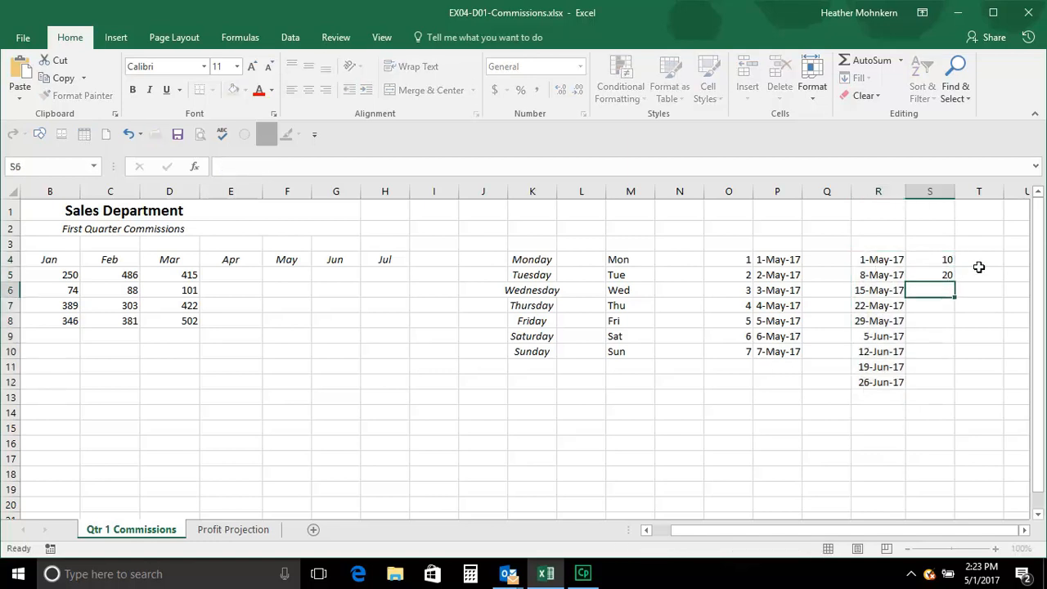
left_click_drag(933, 260, 958, 391)
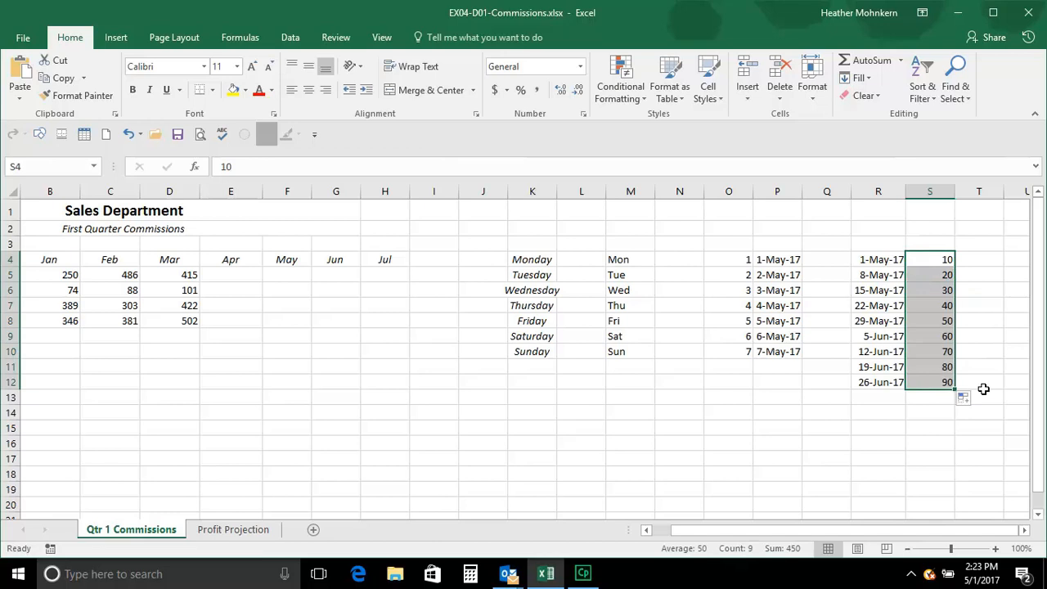